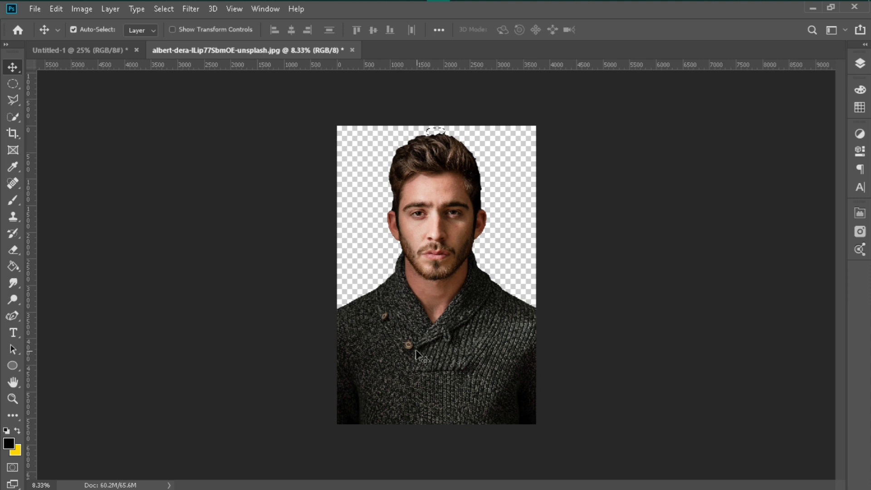
# - Bring the cut-out portrait of the man from the photo document into the blank Untitled-1 document
pyautogui.click(94, 48)
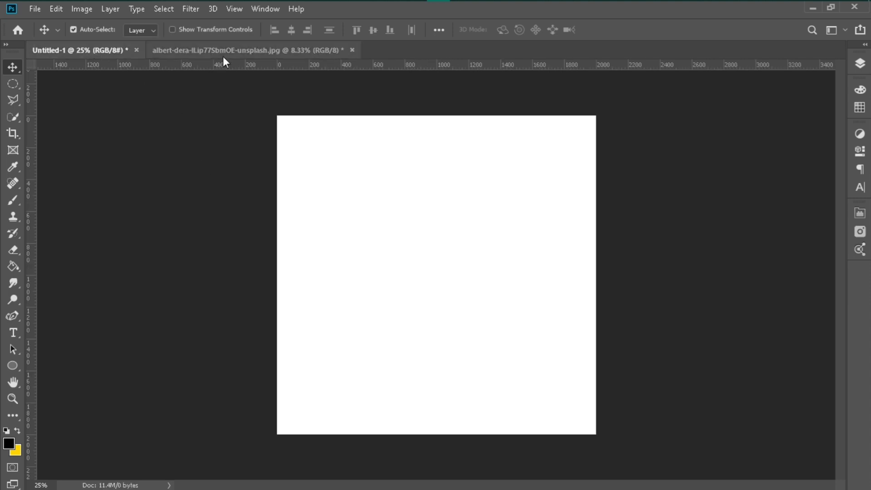
pyautogui.click(223, 53)
pyautogui.moveTo(259, 245); pyautogui.dragTo(418, 320)
pyautogui.moveTo(428, 267); pyautogui.dragTo(428, 267)
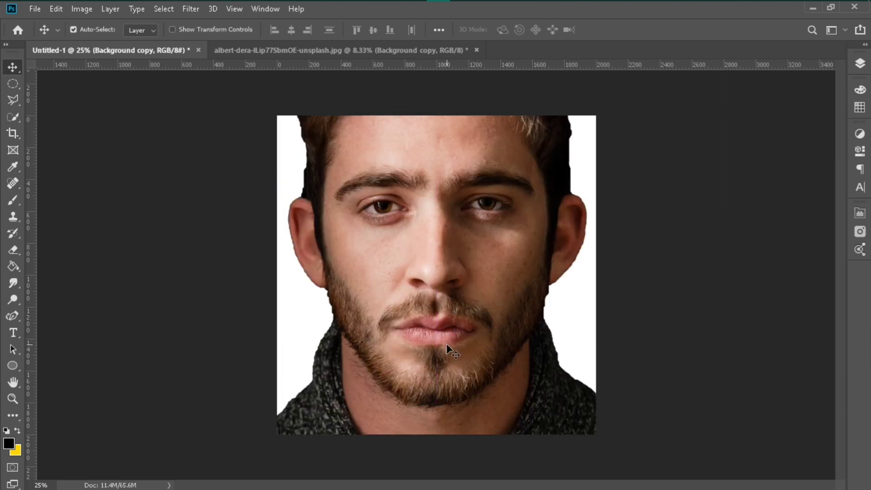
# - Scale the portrait to about 60% and position it at X 1000 px, Y 1340 px
pyautogui.hotkey('ctrl', 't')
pyautogui.moveTo(146, 399); pyautogui.dragTo(342, 398)
pyautogui.moveTo(465, 367); pyautogui.dragTo(430, 252)
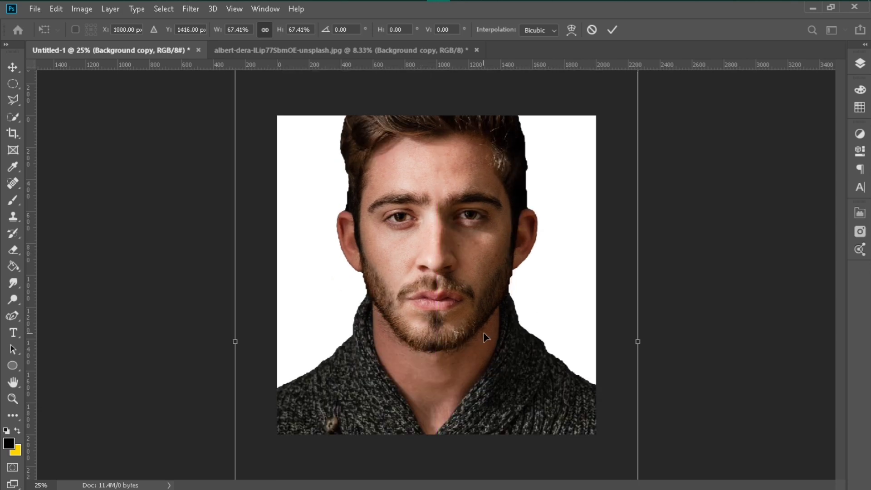
pyautogui.moveTo(638, 339); pyautogui.dragTo(615, 342)
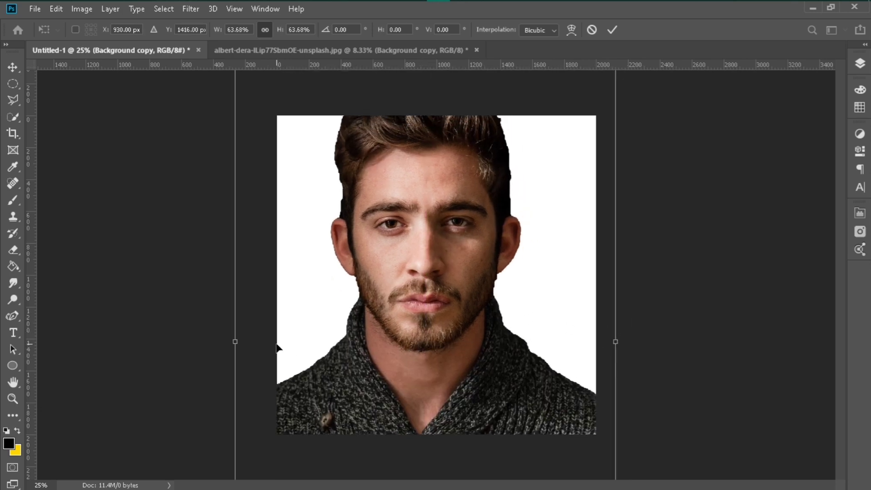
pyautogui.moveTo(235, 341); pyautogui.dragTo(257, 340)
pyautogui.moveTo(420, 367); pyautogui.dragTo(418, 360)
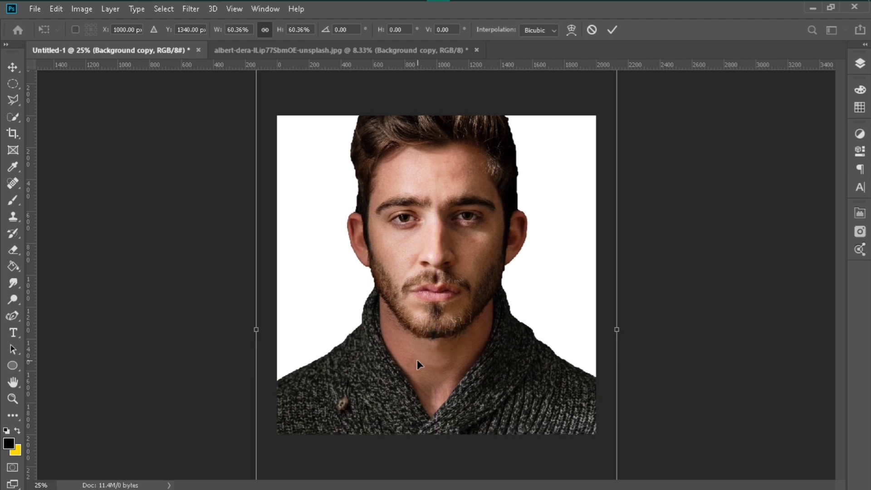
pyautogui.press('Return')
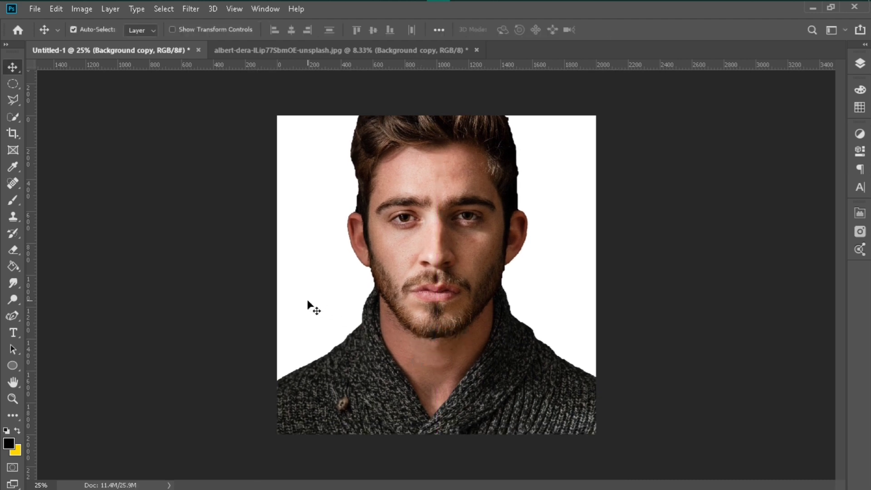
# - Add a black (#000000) solid color fill layer between the Background layer and the portrait
pyautogui.click(861, 64)
pyautogui.click(751, 166)
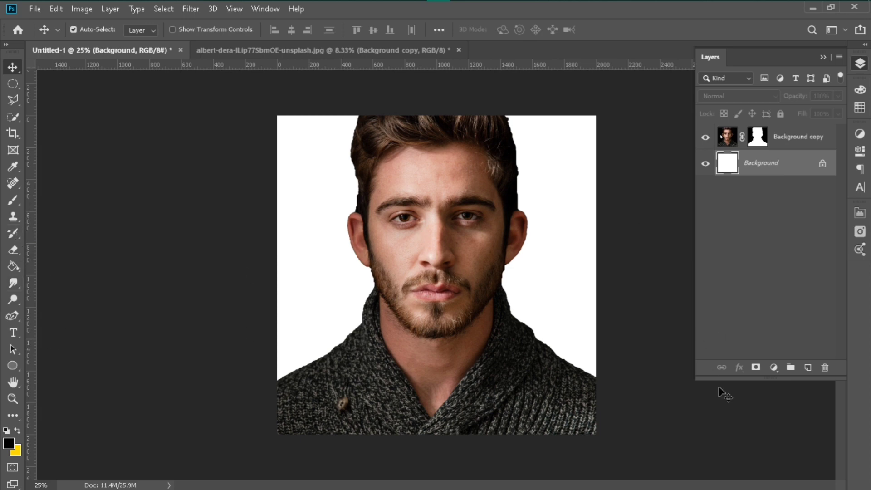
pyautogui.click(772, 373)
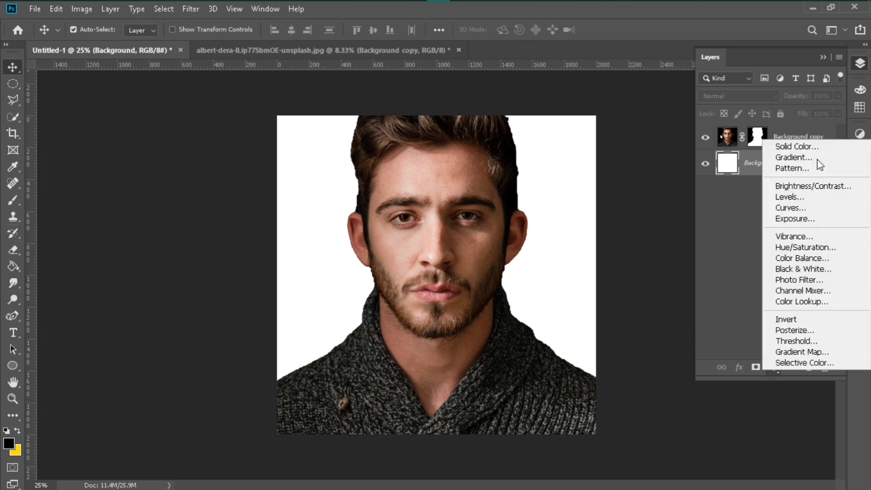
pyautogui.click(819, 145)
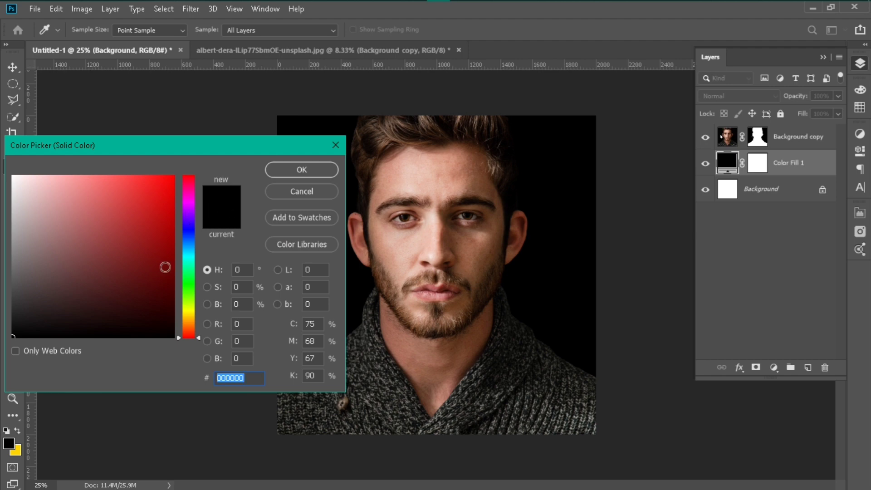
pyautogui.click(331, 171)
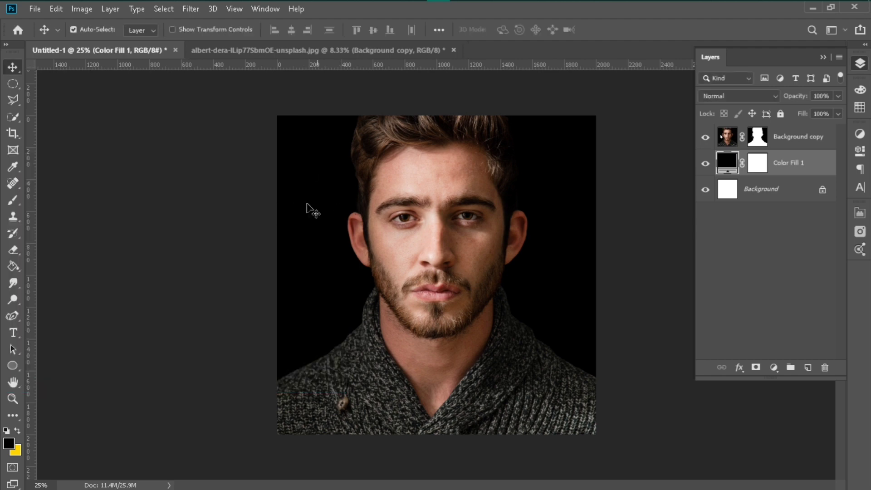
# - Select the portrait layer and move it slightly downward on the canvas
pyautogui.click(178, 172)
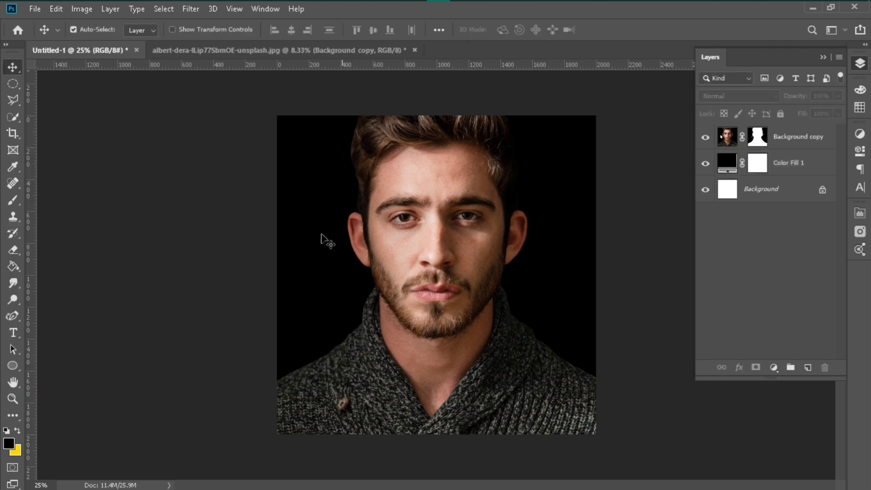
pyautogui.click(438, 221)
pyautogui.moveTo(438, 221)
pyautogui.mouseDown()
pyautogui.moveTo(444, 212)
pyautogui.moveTo(438, 233)
pyautogui.mouseUp()
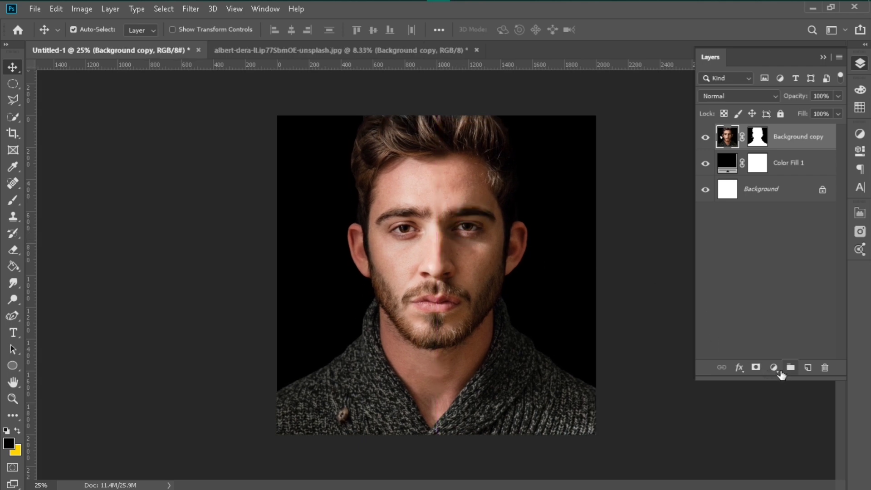
# - Add a linear gradient fill layer above the portrait with its angle set to 0°
pyautogui.click(780, 371)
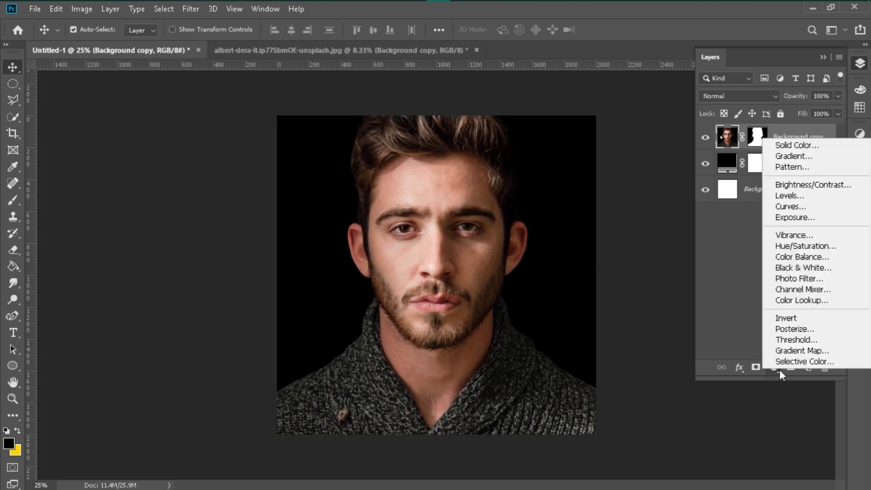
pyautogui.click(801, 158)
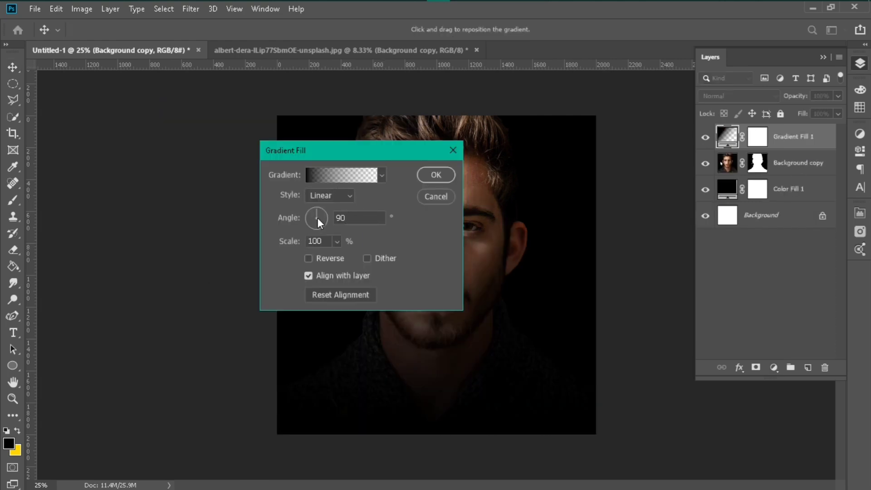
pyautogui.moveTo(354, 219); pyautogui.dragTo(330, 220)
pyautogui.write('0')
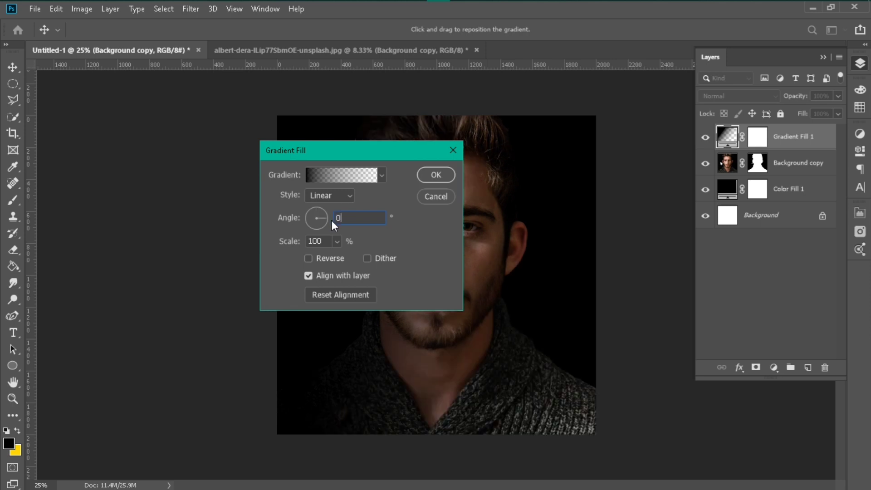
# - Edit the gradient so its transparent stop sits at 56% with an 89% midpoint, and move the end color stop to 0%
pyautogui.click(337, 176)
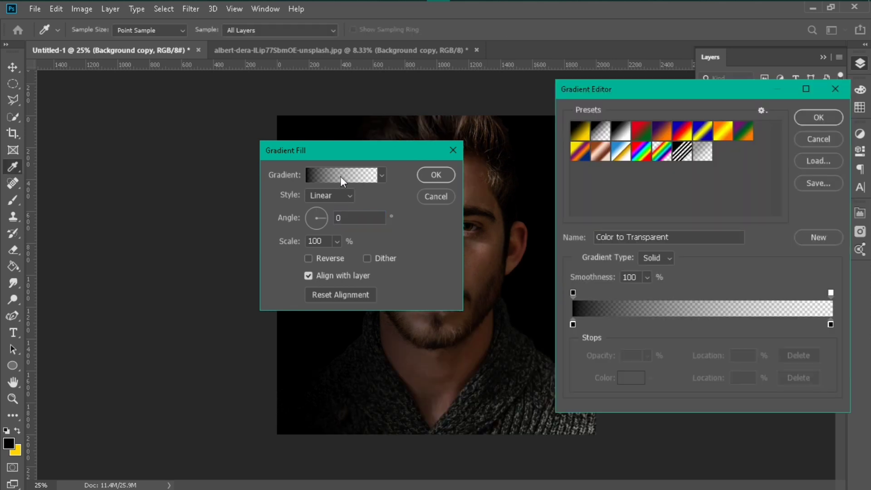
pyautogui.moveTo(617, 95); pyautogui.dragTo(422, 110)
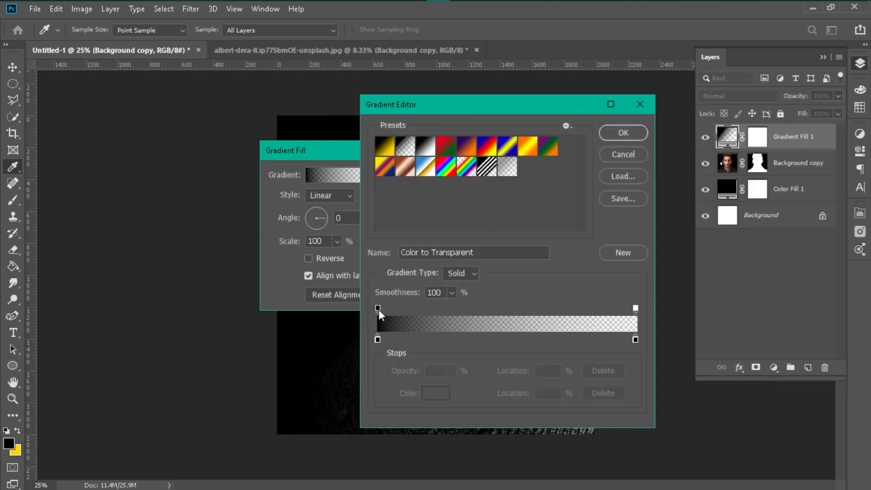
pyautogui.moveTo(636, 309); pyautogui.dragTo(523, 309)
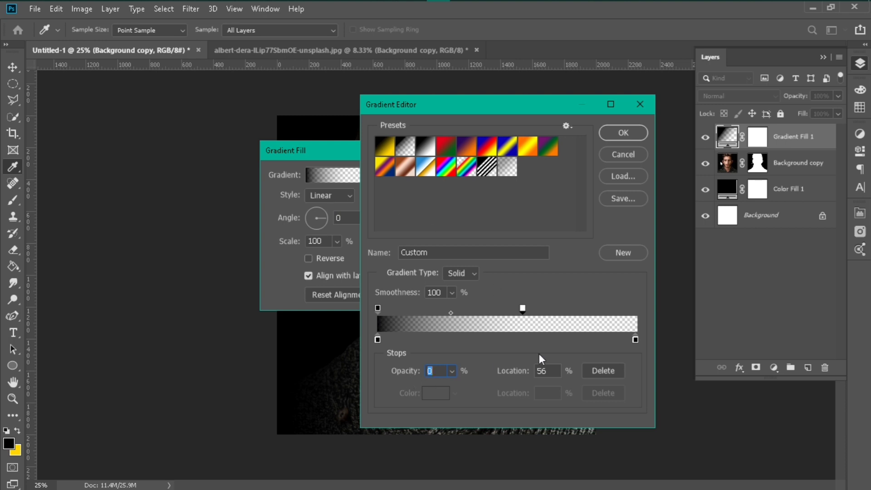
pyautogui.click(636, 340)
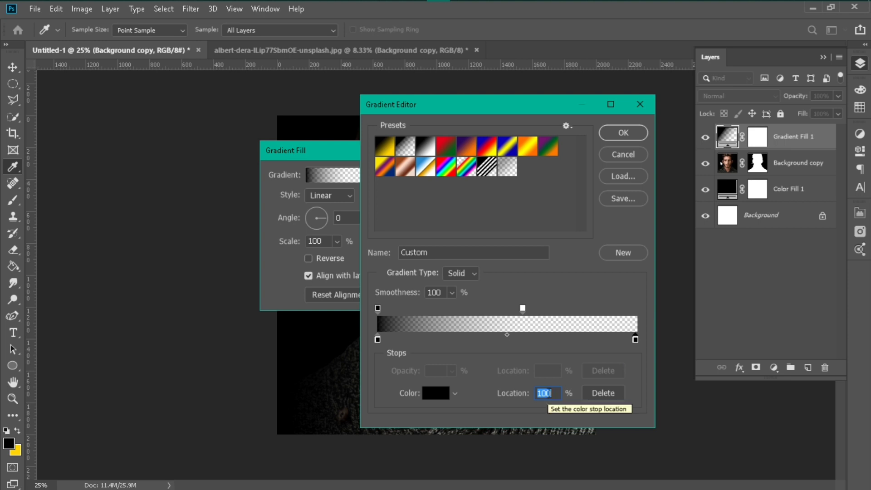
pyautogui.write('0')
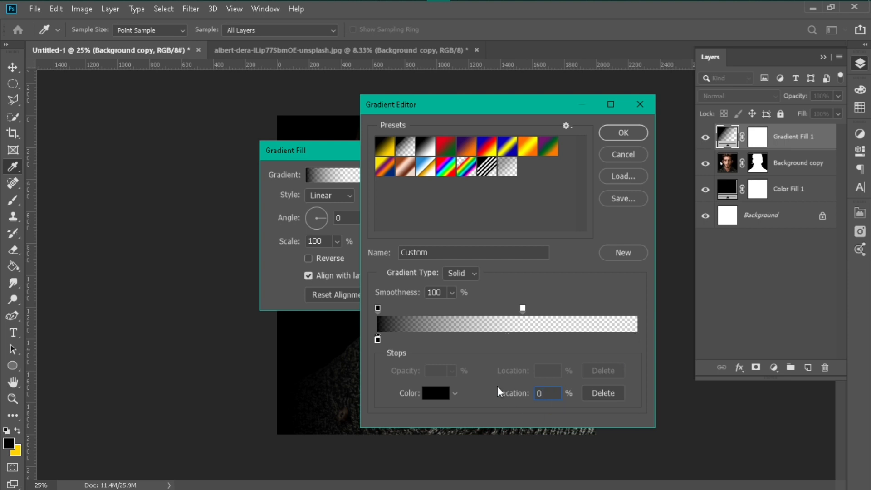
pyautogui.click(523, 309)
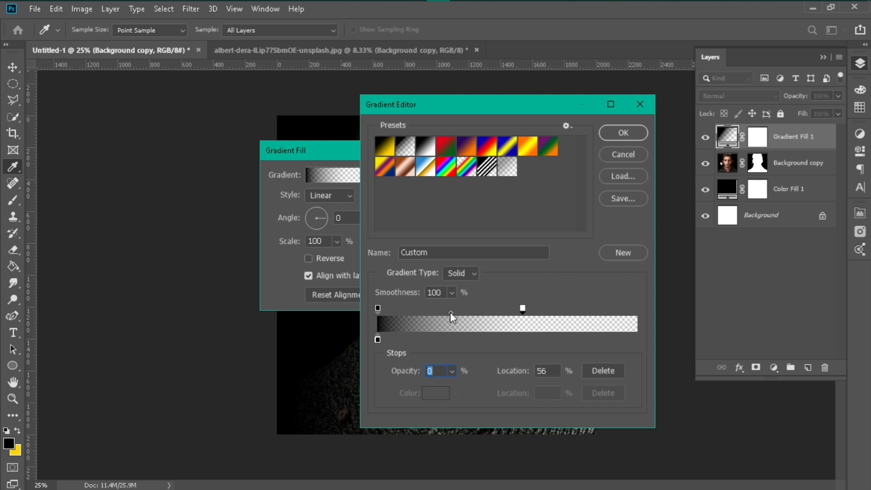
pyautogui.moveTo(452, 317); pyautogui.dragTo(510, 317)
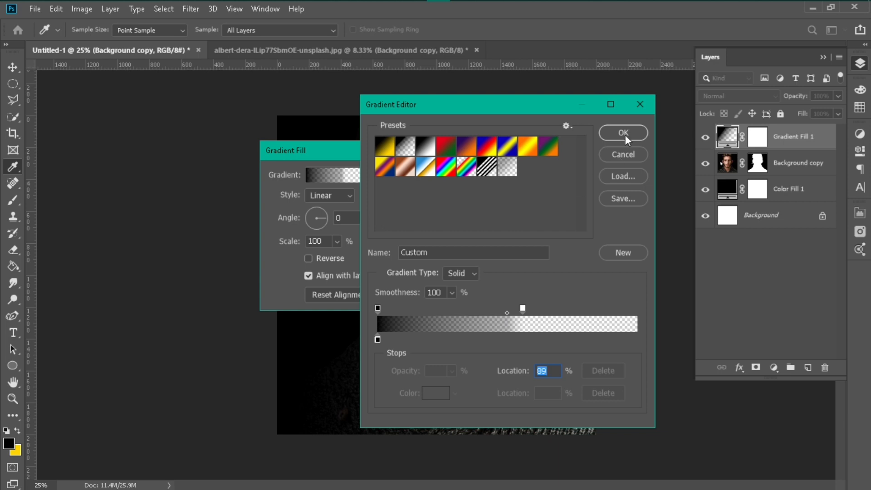
pyautogui.click(625, 135)
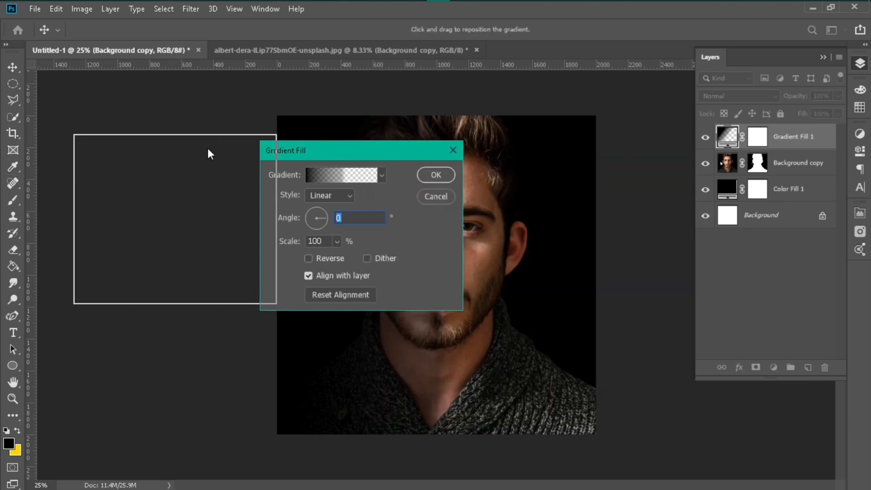
# - Reopen the gradient for editing and arrange both gradient dialogs so the portrait stays in view
pyautogui.moveTo(210, 154); pyautogui.dragTo(210, 154)
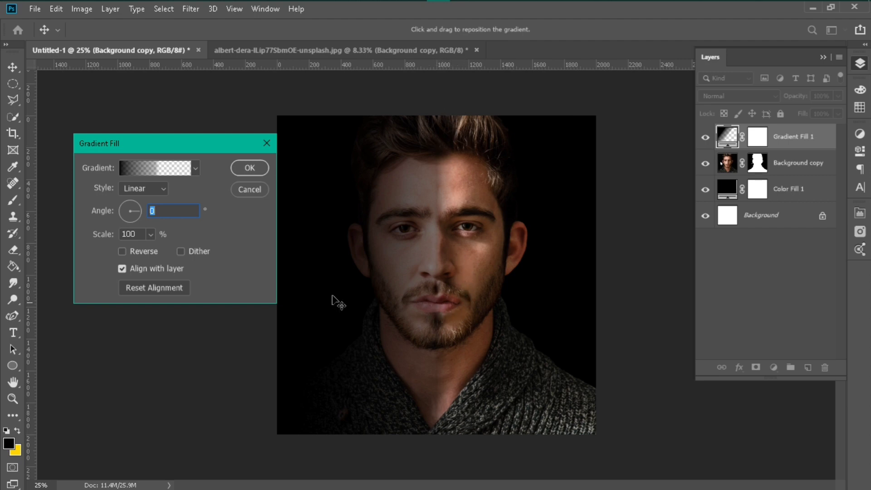
pyautogui.click(151, 169)
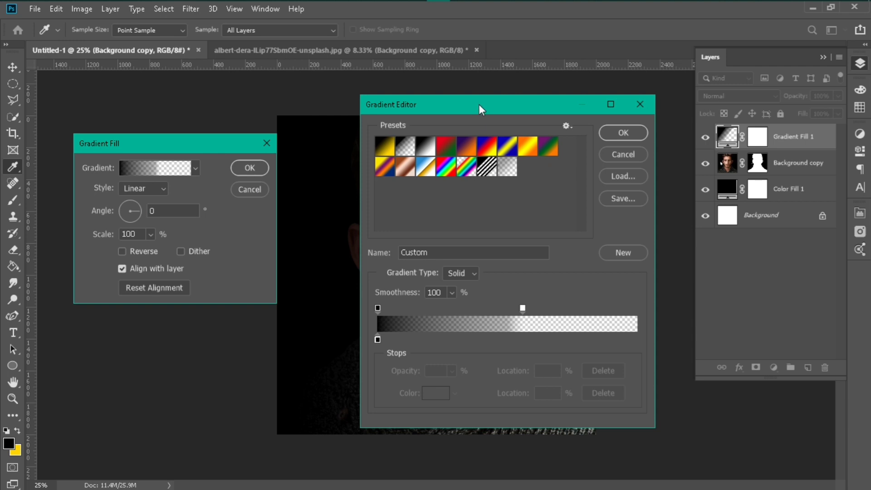
pyautogui.moveTo(483, 109); pyautogui.dragTo(648, 88)
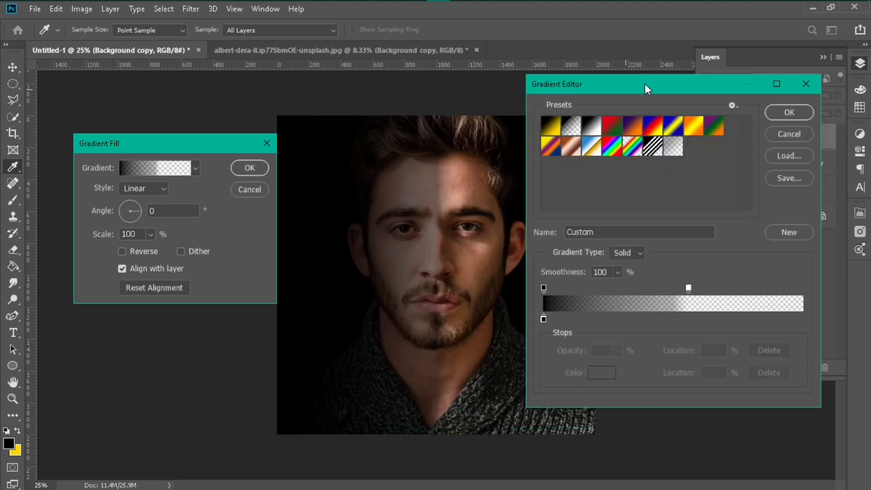
# - Set the gradient's starting color stop to #ff00ae, copying the hex code from the Notepad notes
pyautogui.click(544, 319)
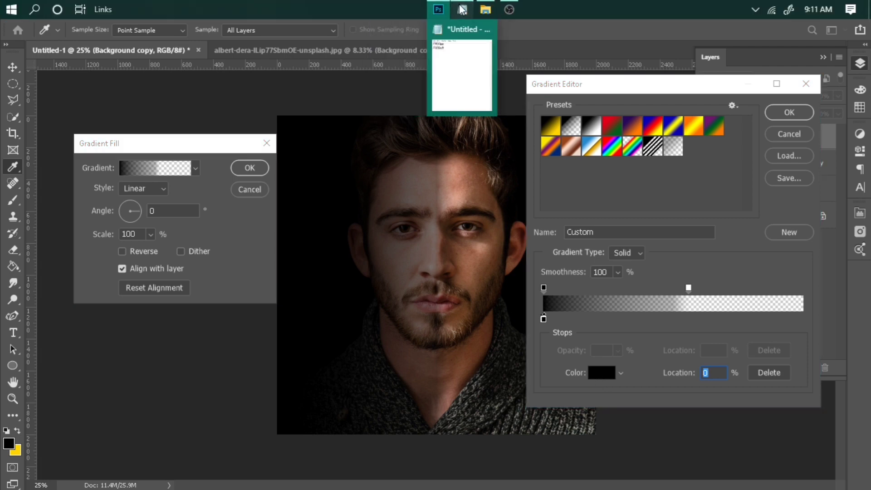
pyautogui.click(462, 9)
pyautogui.moveTo(223, 123); pyautogui.dragTo(155, 122)
pyautogui.hotkey('ctrl', 'c')
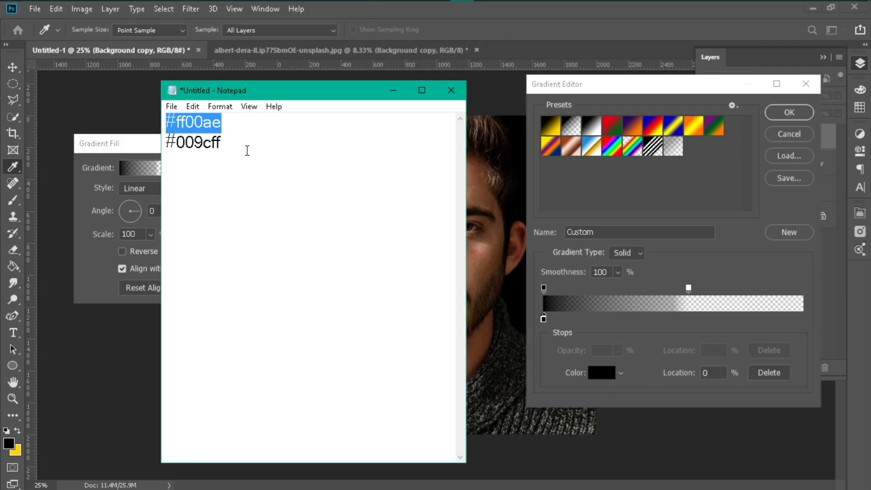
pyautogui.click(394, 90)
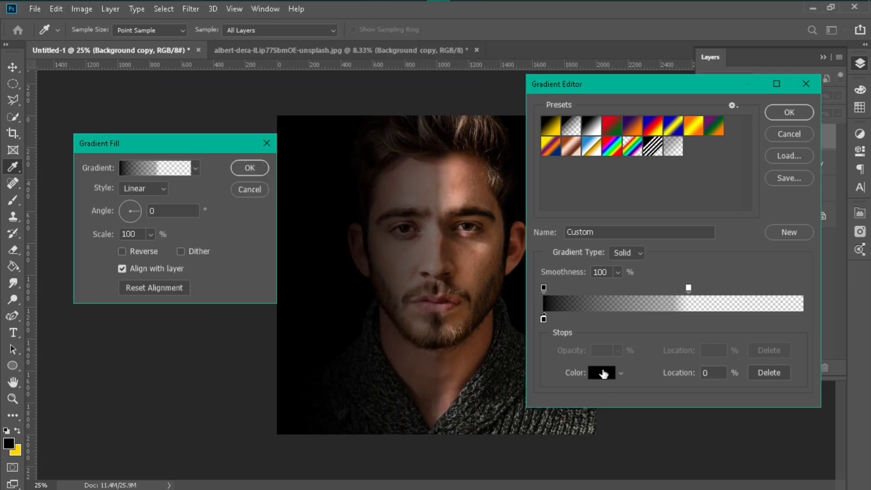
pyautogui.click(603, 373)
pyautogui.moveTo(212, 151); pyautogui.dragTo(441, 155)
pyautogui.hotkey('ctrl', 'v')
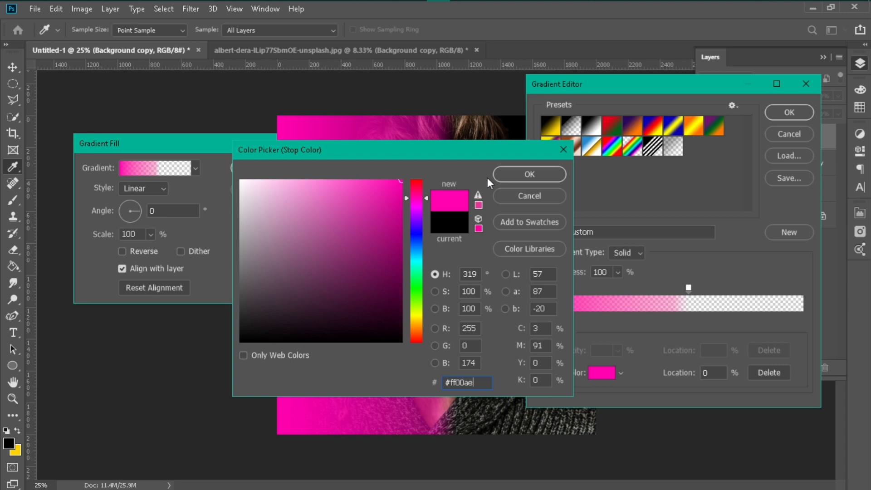
pyautogui.click(530, 174)
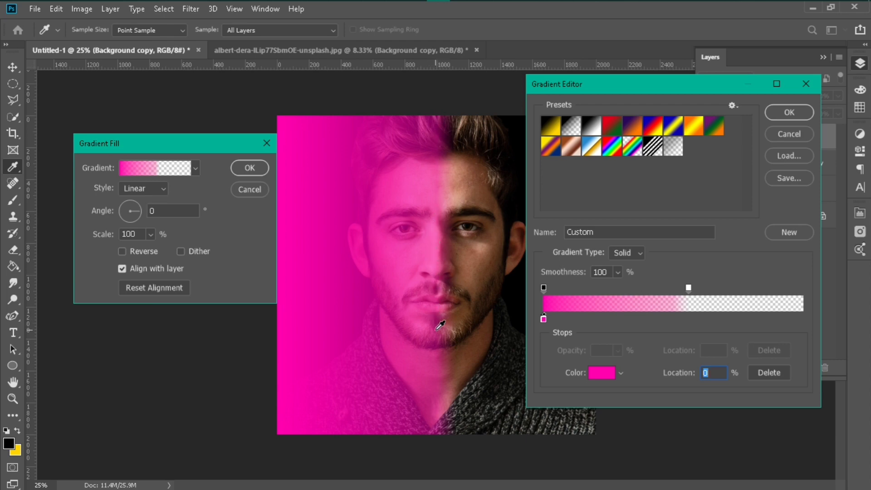
# - Set the gradient's transparent stop to 53% and its opacity midpoint to 85%, and apply the gradient fill
pyautogui.moveTo(689, 288)
pyautogui.mouseDown()
pyautogui.moveTo(702, 291)
pyautogui.moveTo(681, 290)
pyautogui.mouseUp()
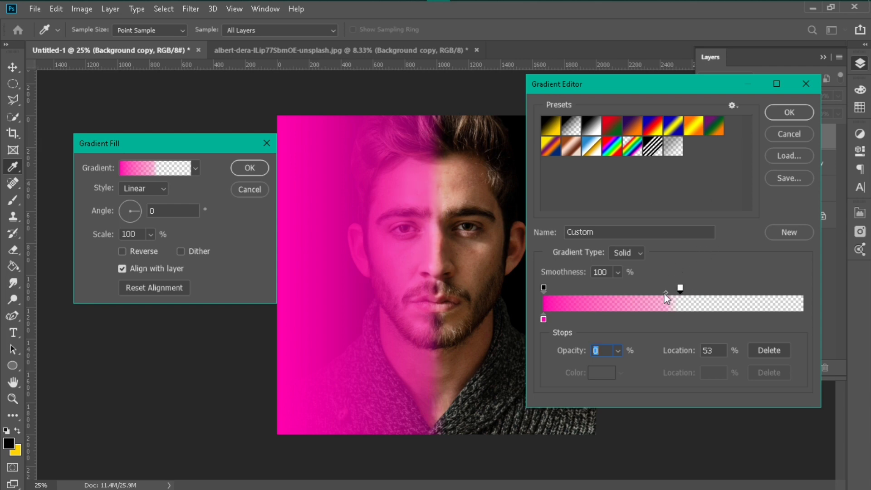
pyautogui.moveTo(666, 292); pyautogui.dragTo(661, 293)
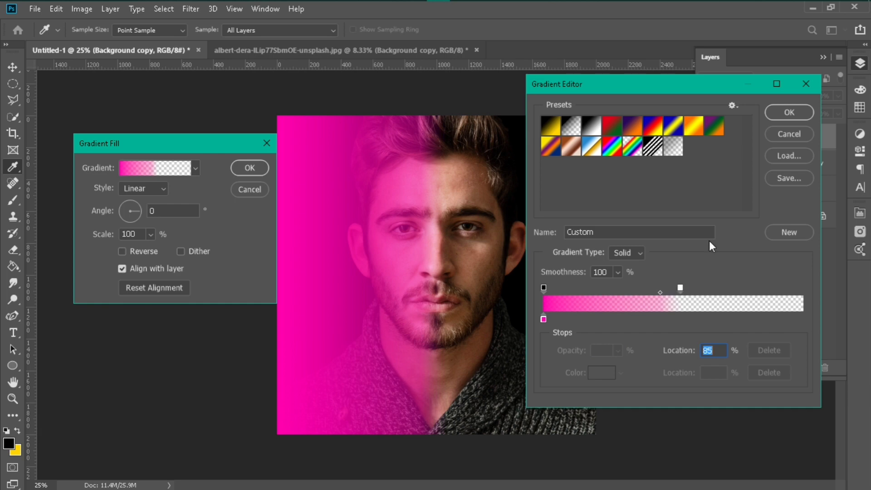
pyautogui.click(789, 114)
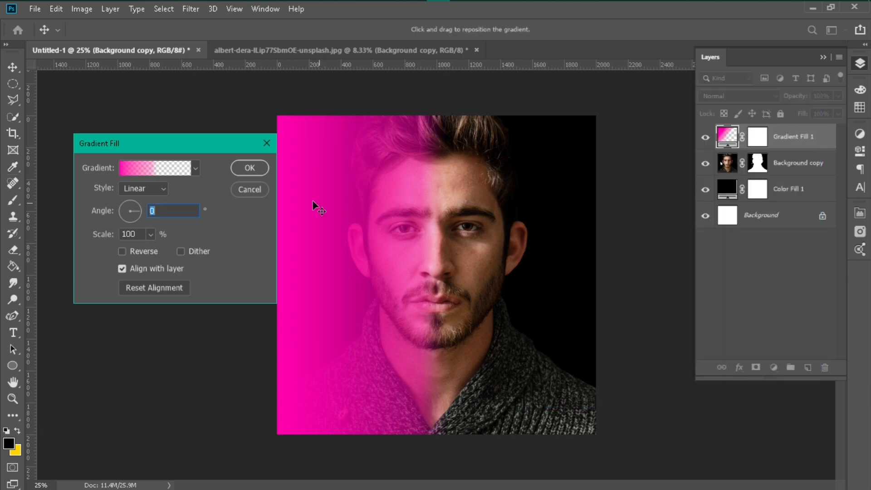
pyautogui.click(249, 168)
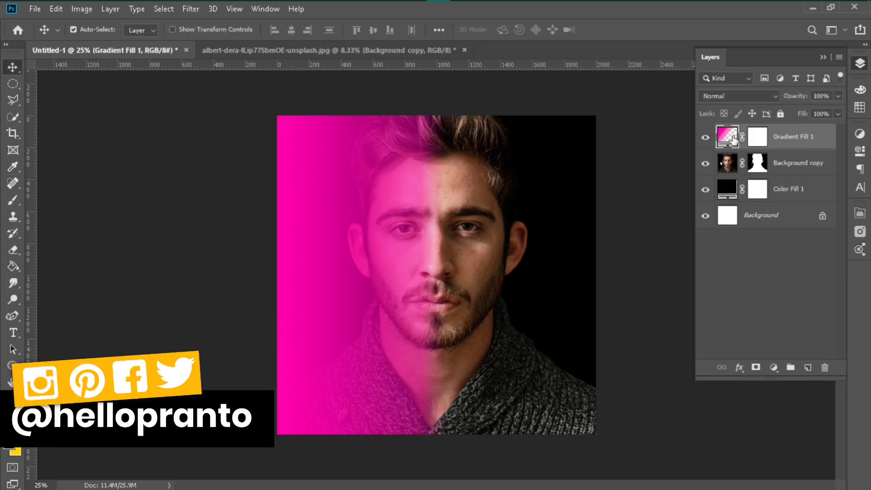
# - Set the pink gradient fill layer's blend mode to Color and duplicate the layer
pyautogui.click(731, 97)
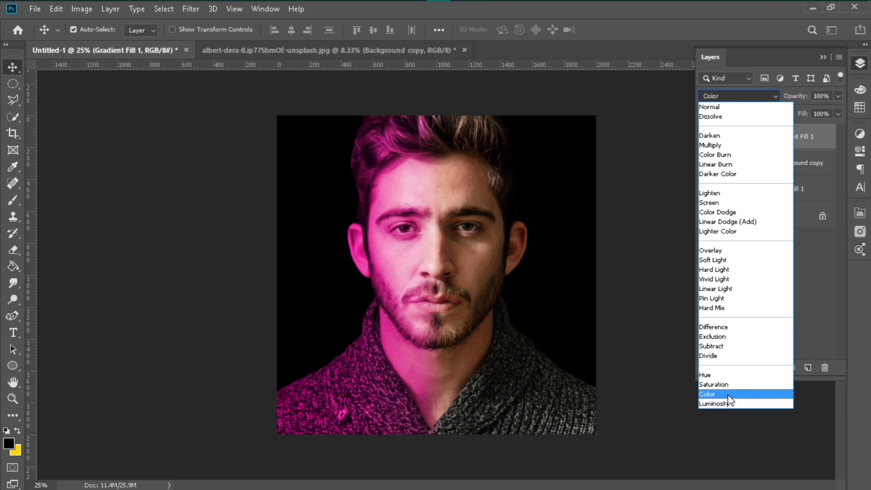
pyautogui.click(728, 395)
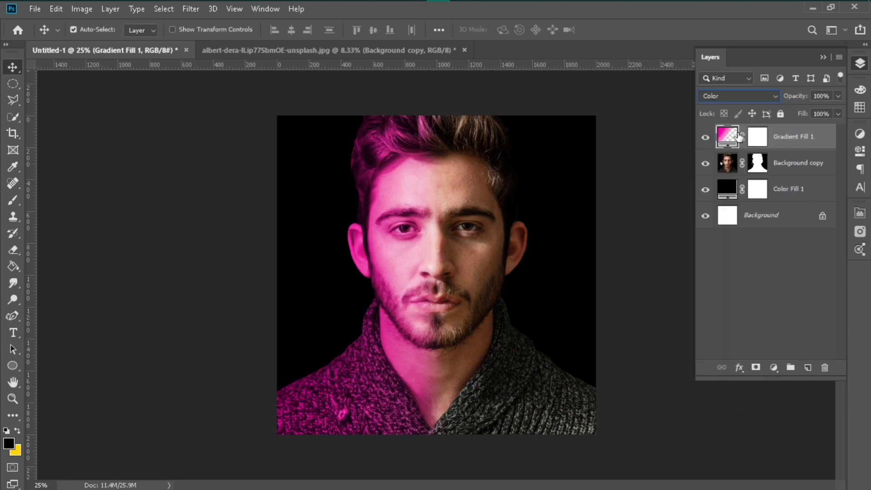
pyautogui.moveTo(777, 142); pyautogui.dragTo(809, 366)
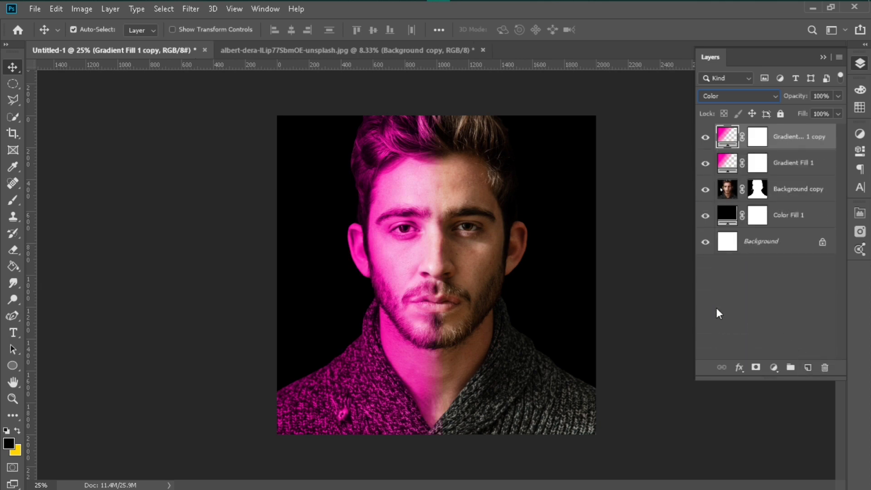
# - Change the duplicated gradient's starting color stop to #009cff, copying the hex code from the Notepad notes, and accept the edited gradient
pyautogui.doubleClick(728, 136)
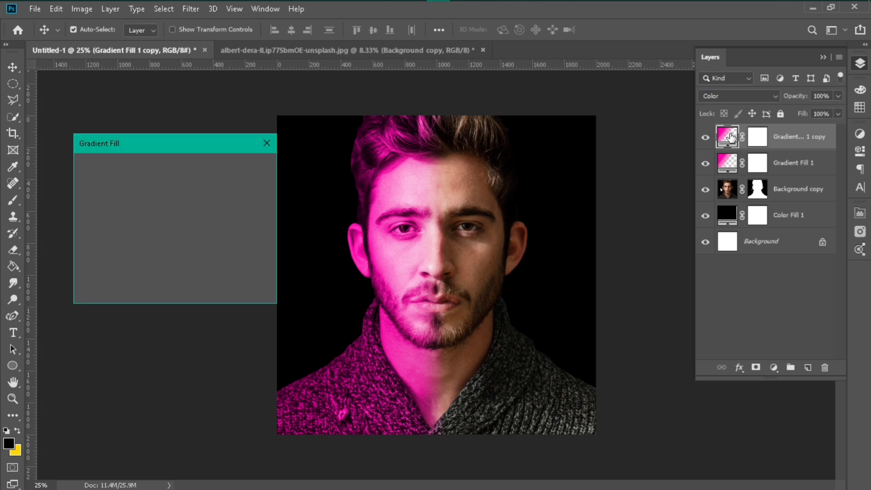
pyautogui.moveTo(150, 142); pyautogui.dragTo(369, 127)
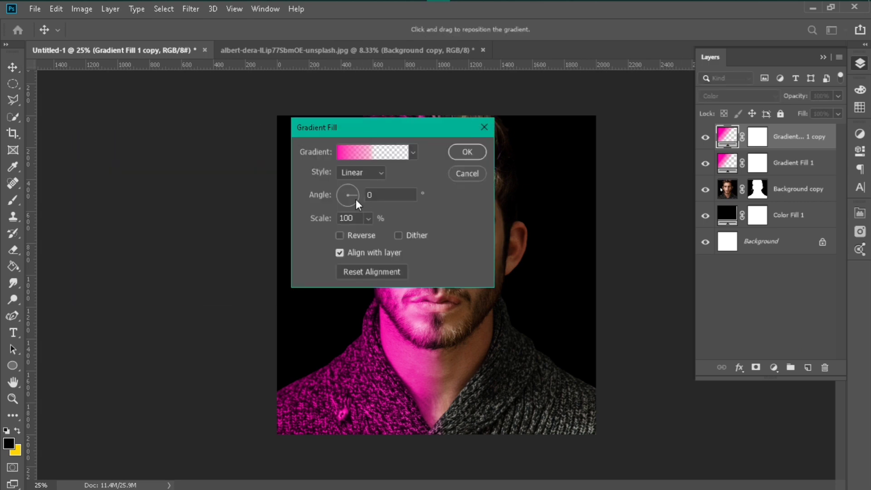
pyautogui.click(354, 156)
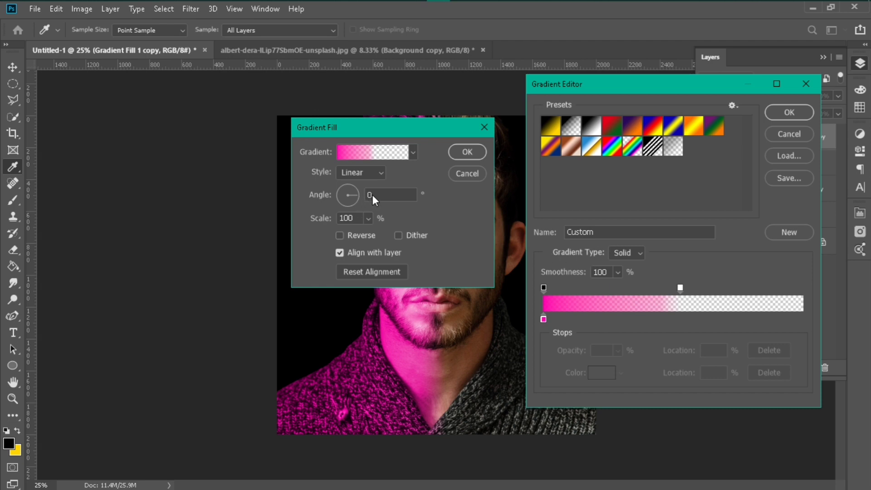
pyautogui.click(544, 319)
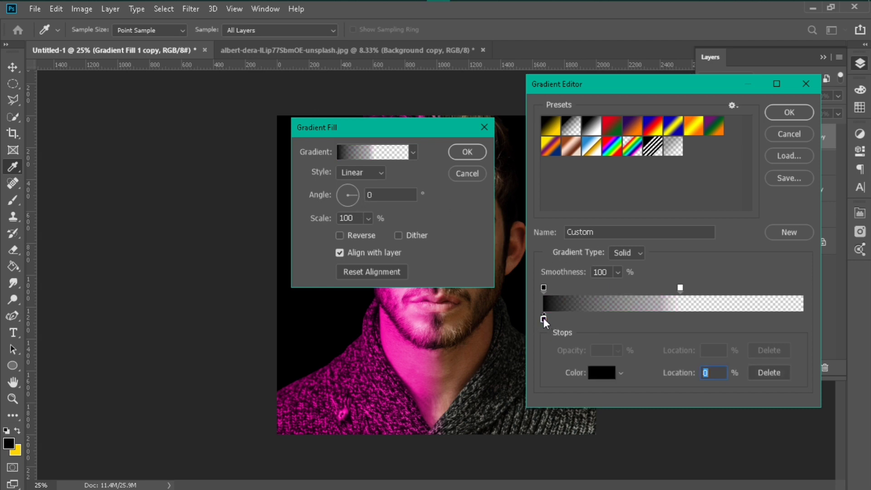
pyautogui.click(602, 373)
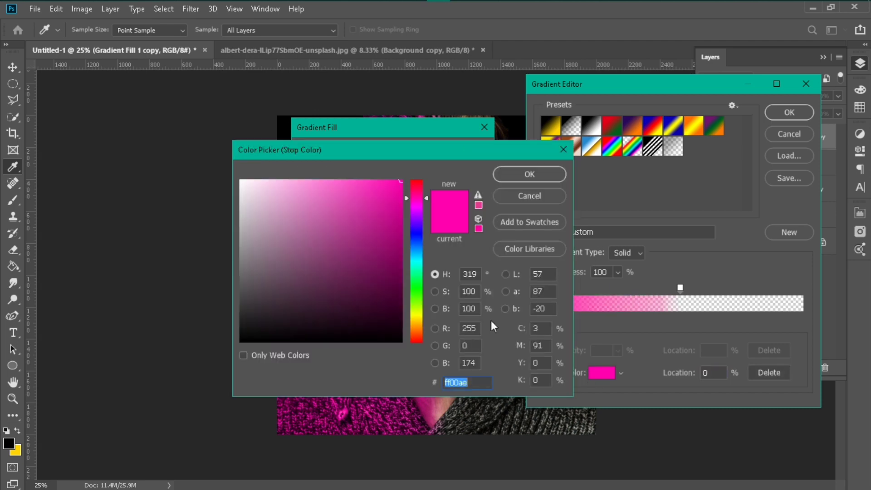
pyautogui.click(462, 6)
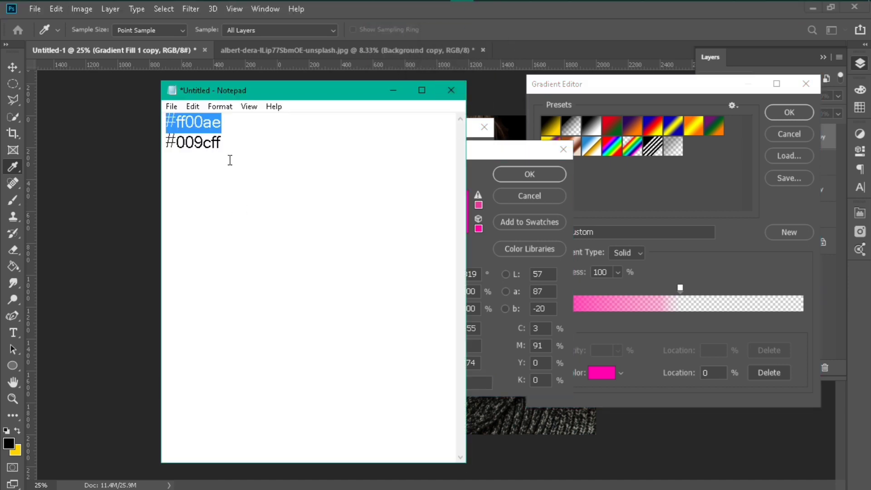
pyautogui.moveTo(225, 143); pyautogui.dragTo(122, 142)
pyautogui.hotkey('ctrl', 'c')
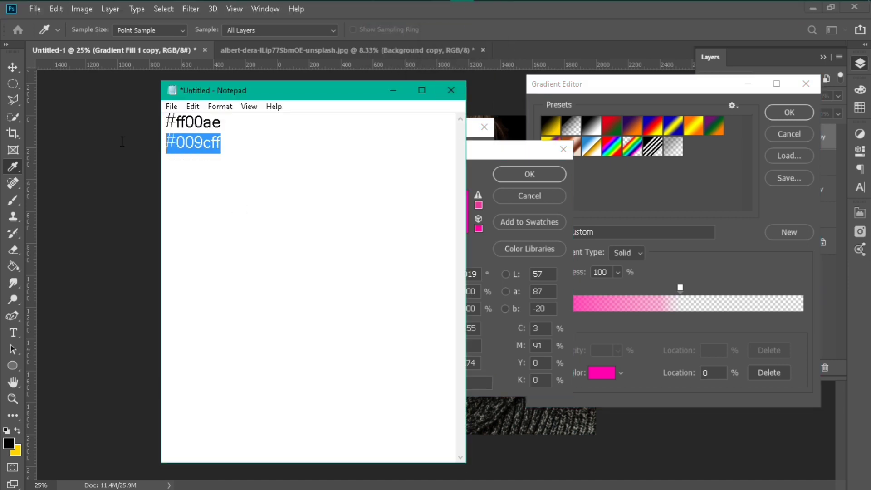
pyautogui.click(392, 88)
pyautogui.moveTo(467, 386); pyautogui.dragTo(427, 386)
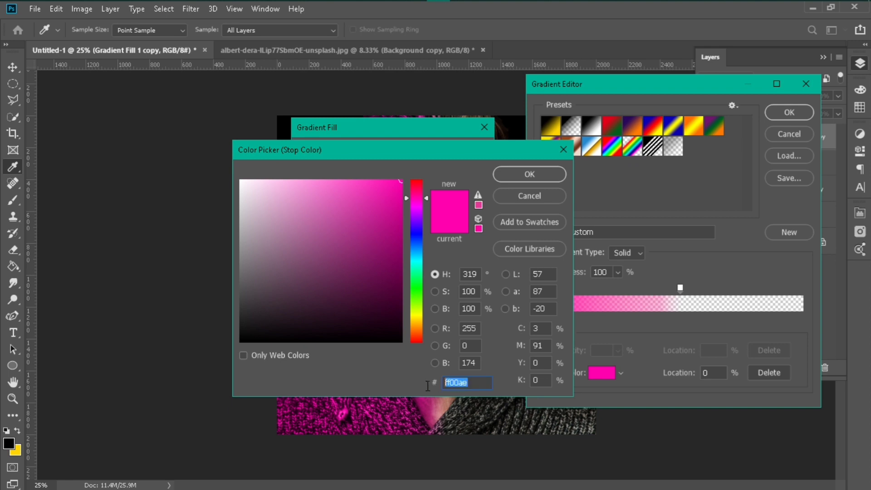
pyautogui.hotkey('ctrl', 'v')
pyautogui.click(530, 174)
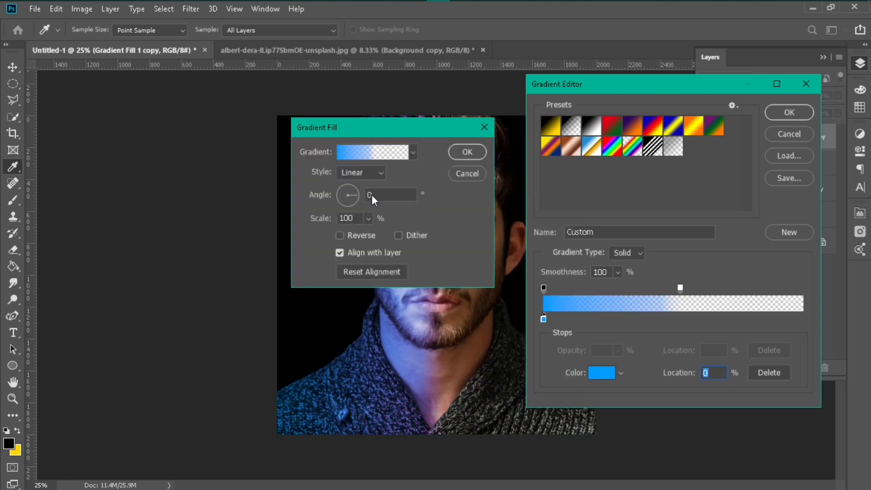
pyautogui.click(775, 117)
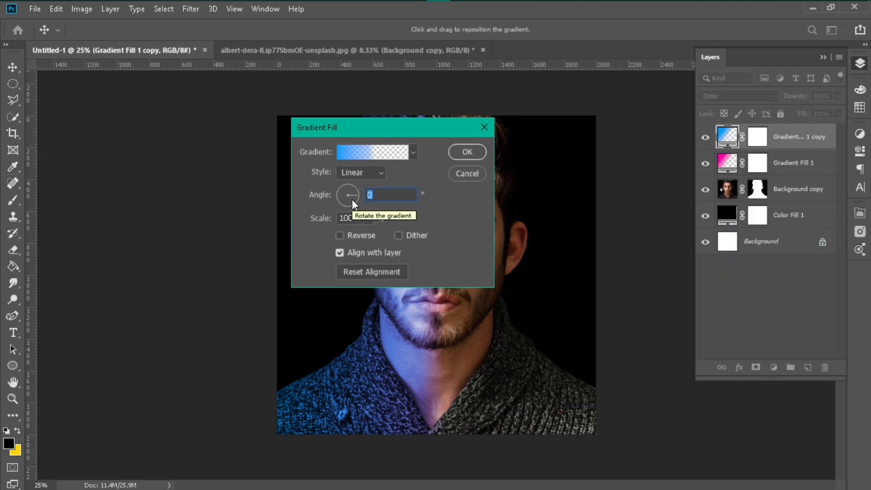
# - Set the blue gradient fill's angle to 180° and apply it
pyautogui.write('18')
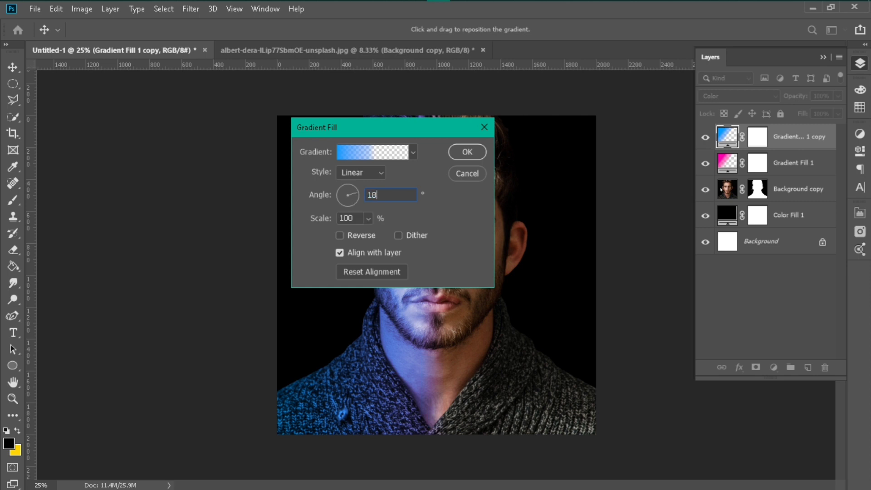
pyautogui.write('0')
pyautogui.click(467, 152)
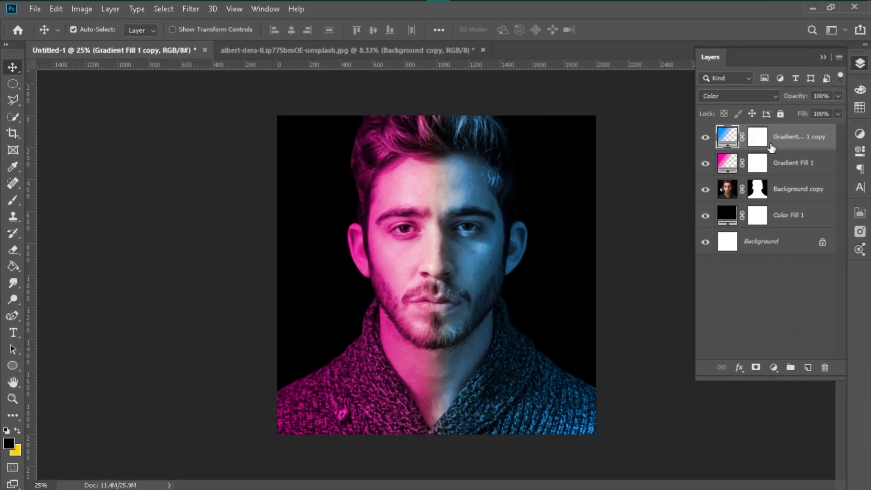
# - Duplicate the blue and pink gradient fill layers, and hide the pink copy and the lower blue gradient layer
pyautogui.moveTo(775, 142); pyautogui.dragTo(808, 367)
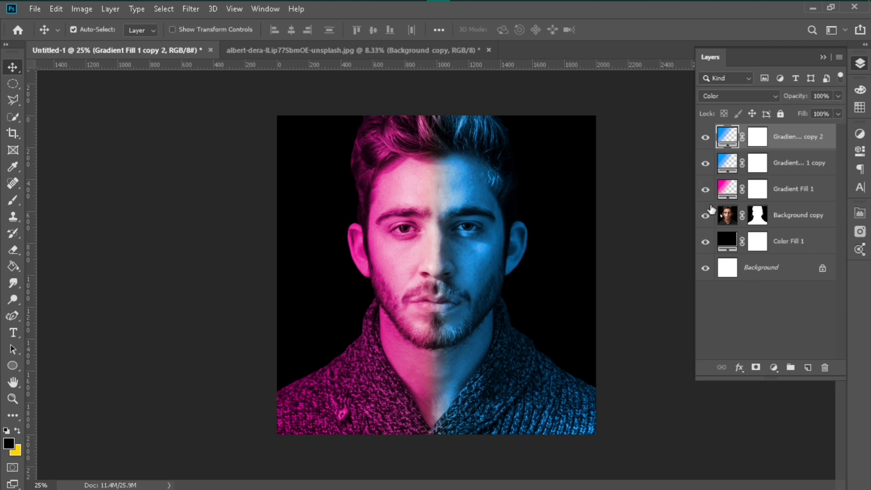
pyautogui.moveTo(781, 192); pyautogui.dragTo(812, 367)
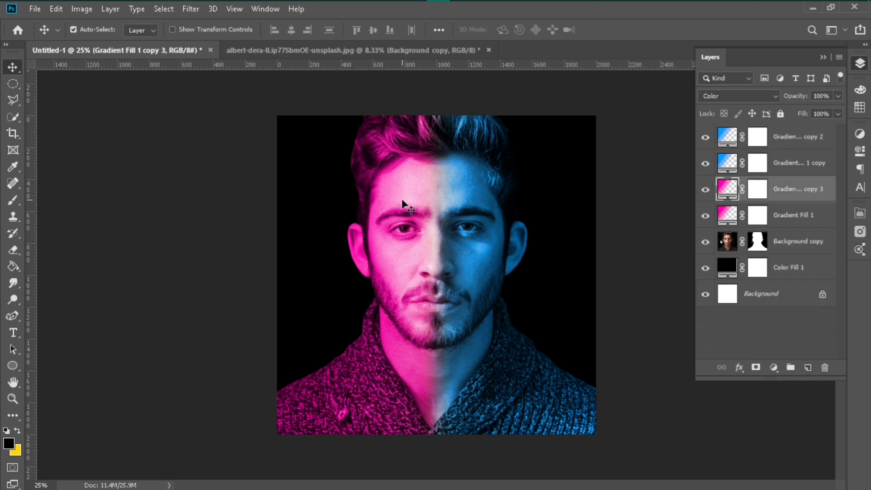
pyautogui.click(705, 189)
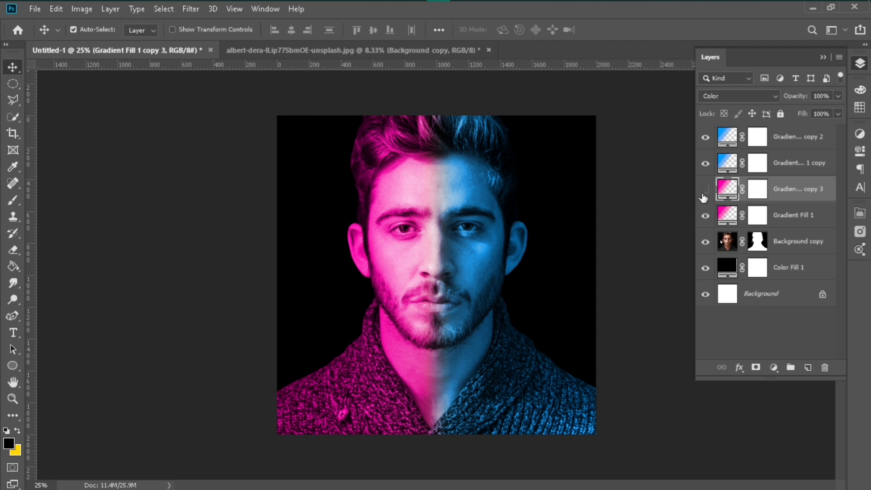
pyautogui.click(705, 165)
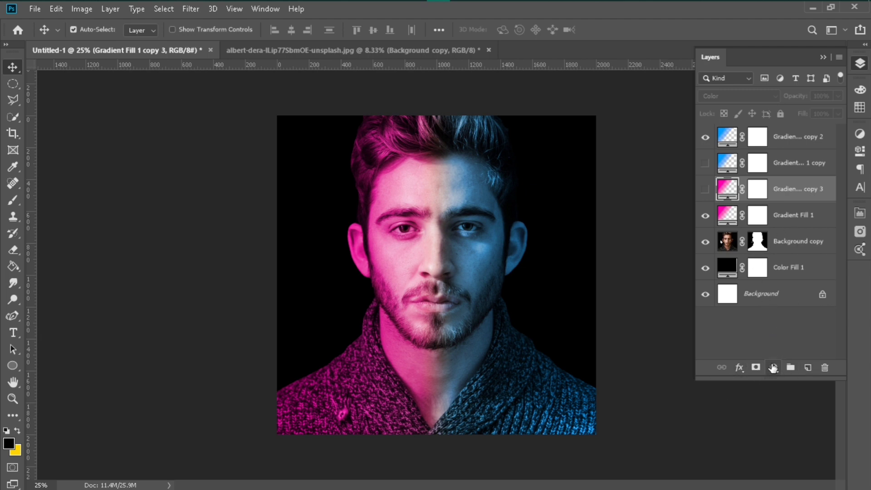
# - Add a Curves adjustment layer that darkens the shadows around input 18 and slightly lowers the white endpoint of the RGB curve
pyautogui.click(774, 369)
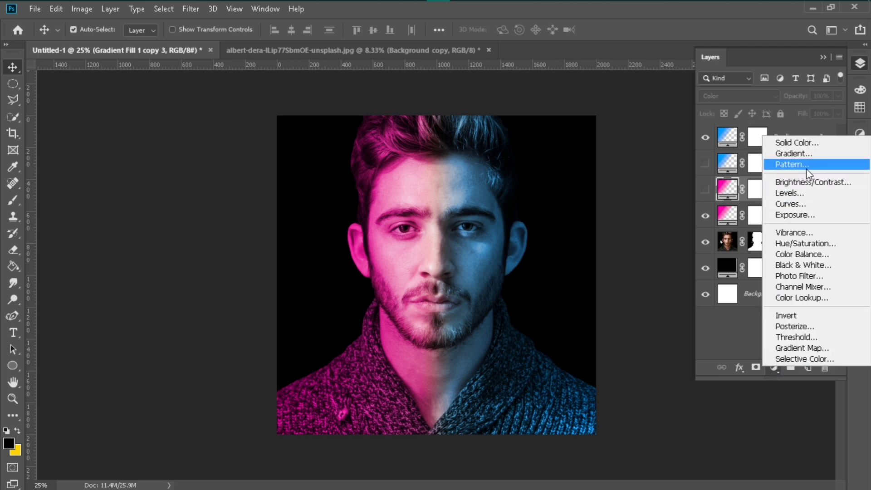
pyautogui.click(803, 203)
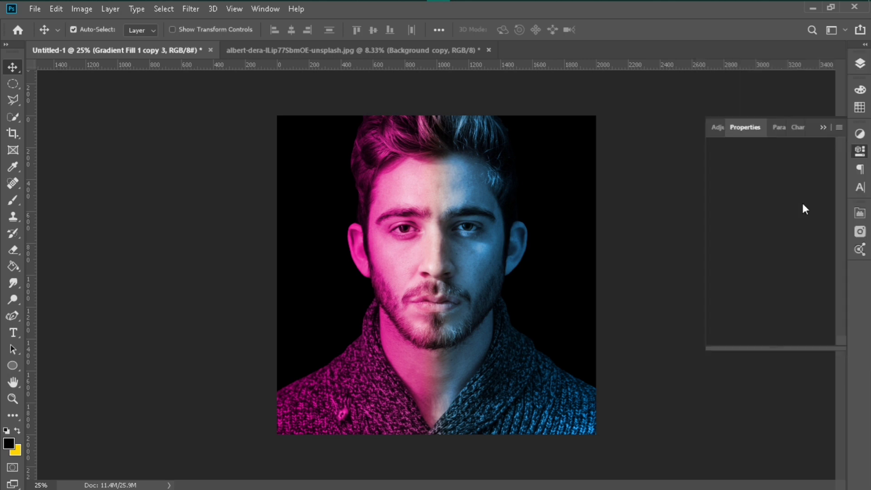
pyautogui.moveTo(752, 273); pyautogui.dragTo(748, 281)
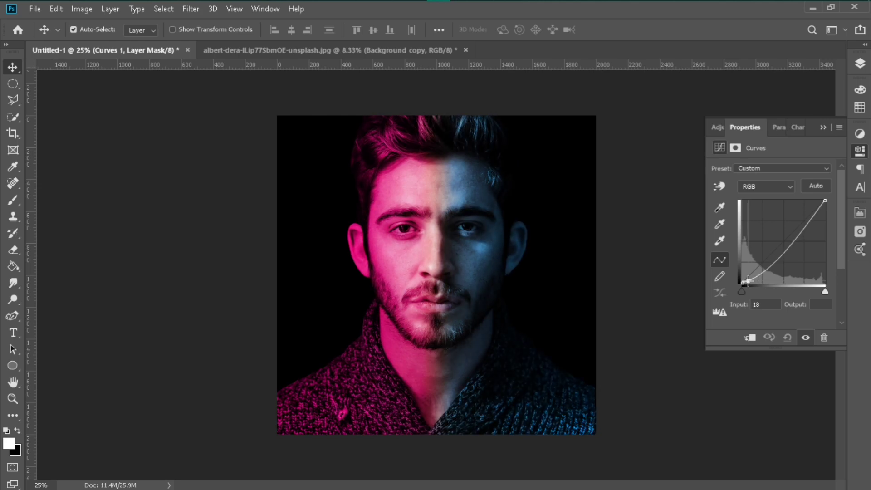
pyautogui.click(823, 202)
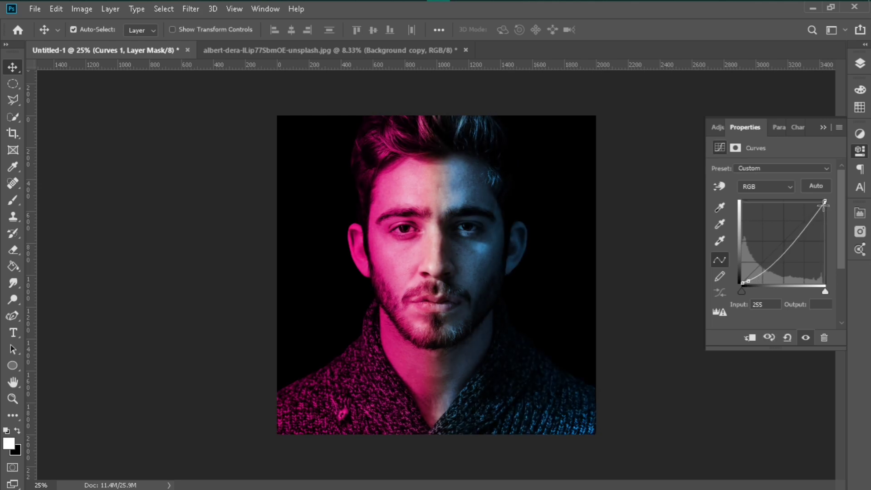
pyautogui.moveTo(826, 207); pyautogui.dragTo(826, 210)
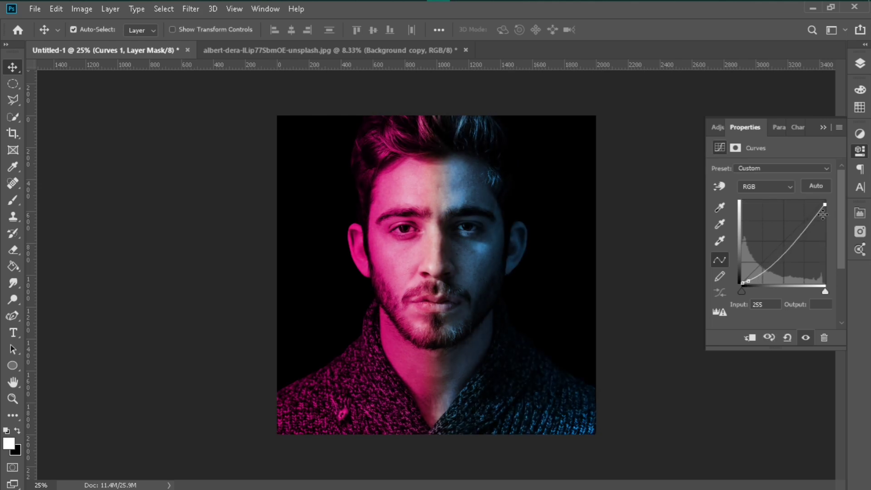
pyautogui.click(824, 129)
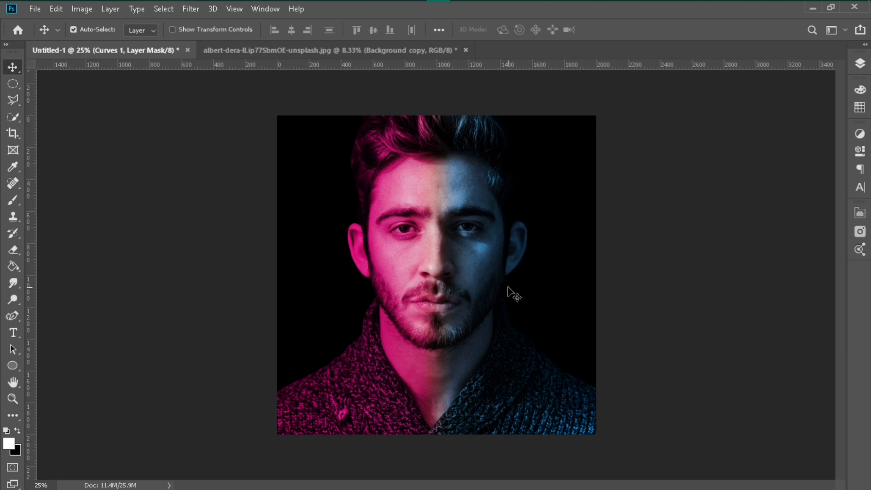